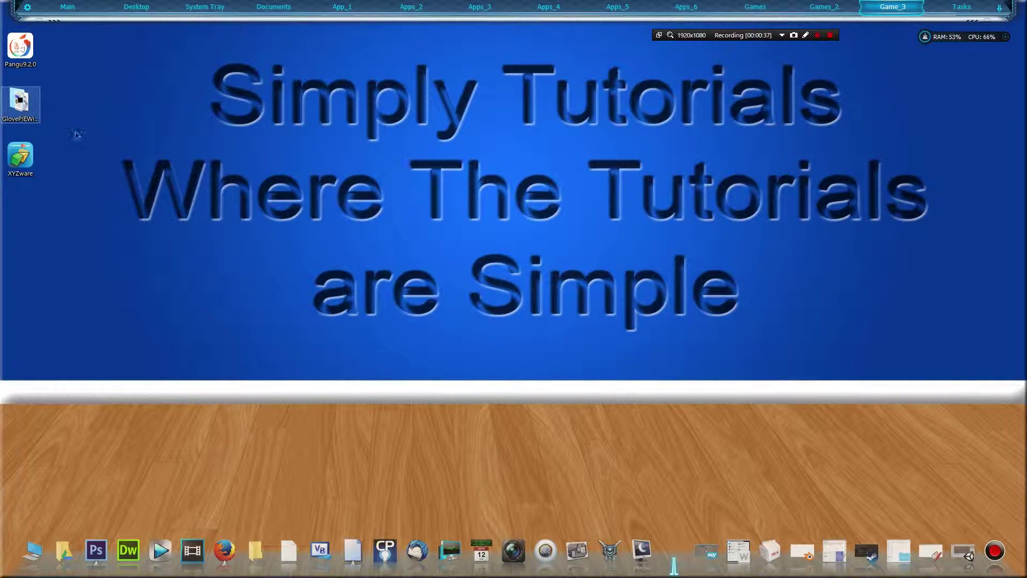
# Open the GlovePIEWithEmotiv043 folder and launch GlovePIE.exe, approving the UAC prompt
pyautogui.click(24, 108)
pyautogui.doubleClick(21, 105)
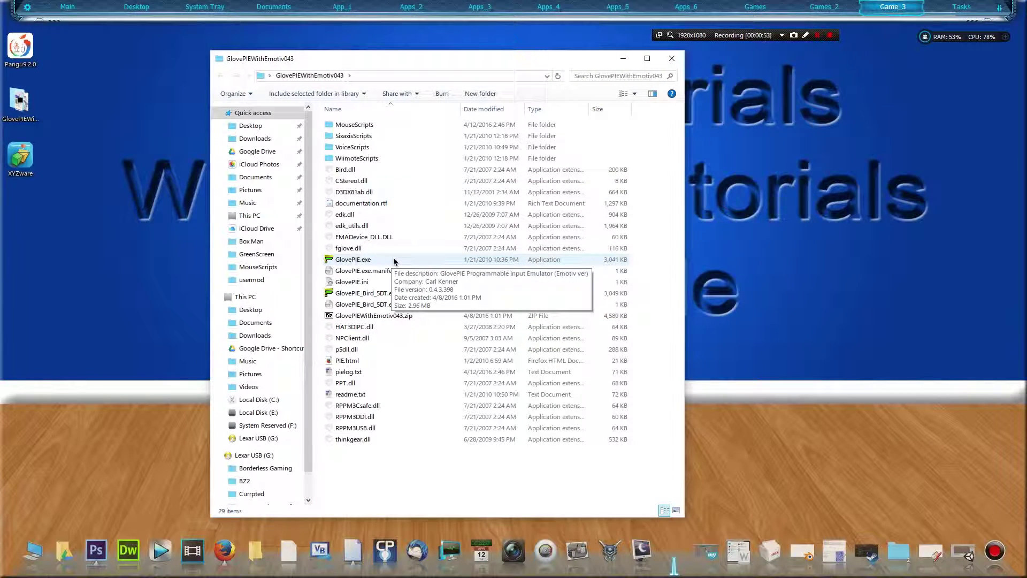
pyautogui.doubleClick(353, 259)
pyautogui.click(493, 316)
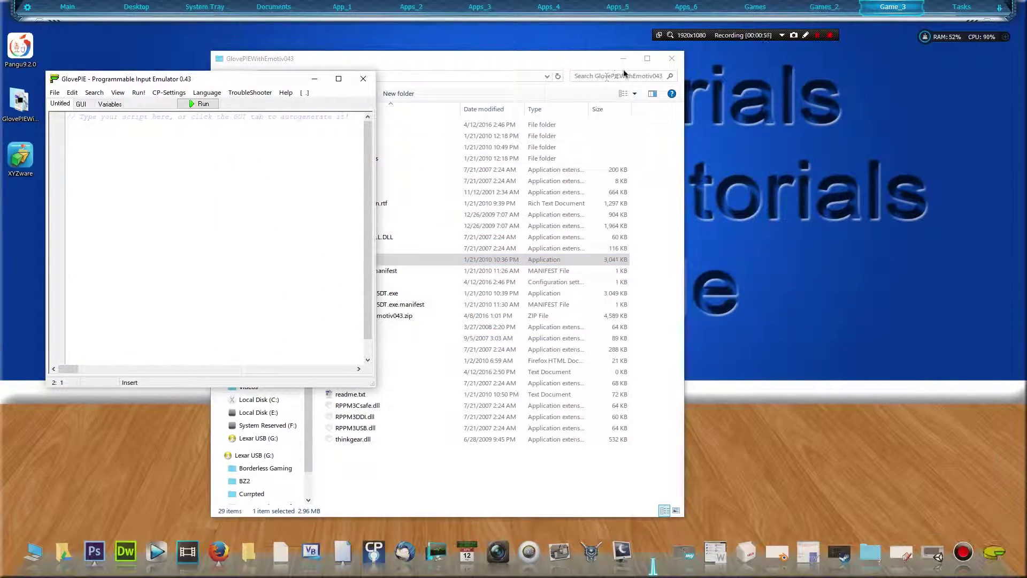
pyautogui.moveTo(565, 63); pyautogui.dragTo(706, 74)
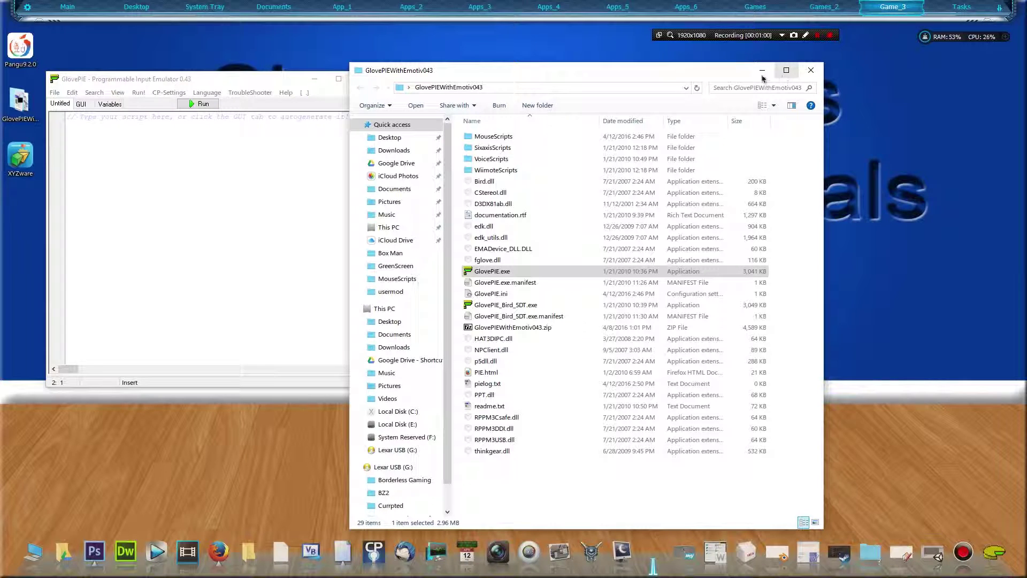
# Minimize File Explorer and move the GlovePIE window toward the screen centre
pyautogui.click(760, 74)
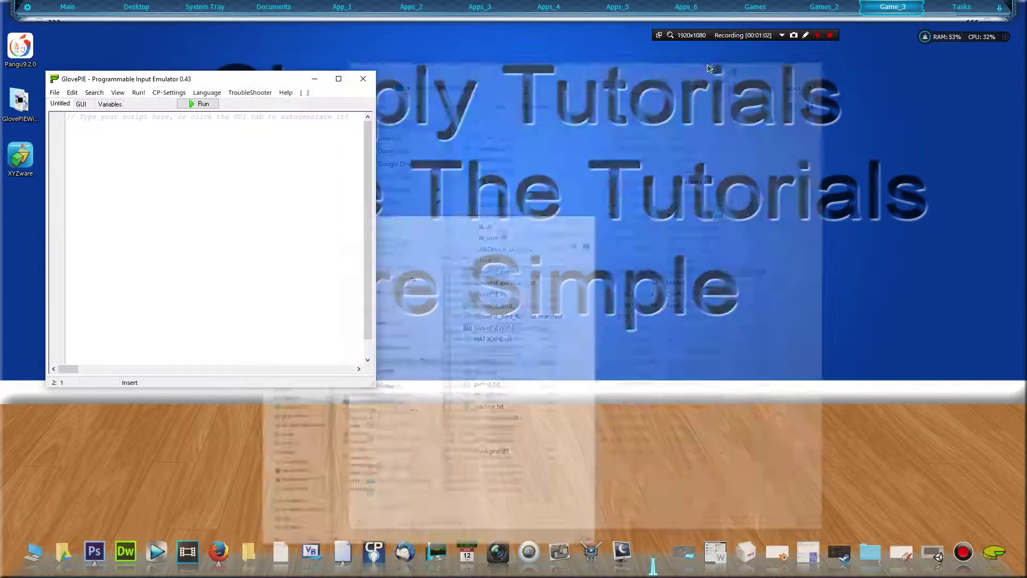
pyautogui.moveTo(168, 79); pyautogui.dragTo(527, 98)
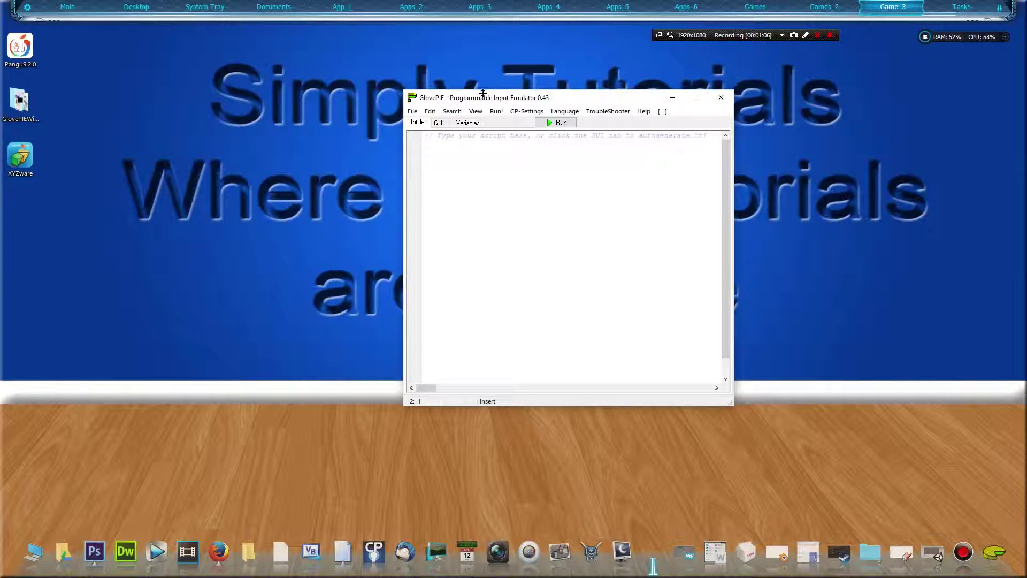
pyautogui.moveTo(486, 98); pyautogui.dragTo(566, 125)
# Delete the placeholder comment line from the script editor and reposition the window up-right
pyautogui.click(575, 165)
pyautogui.doubleClick(576, 166)
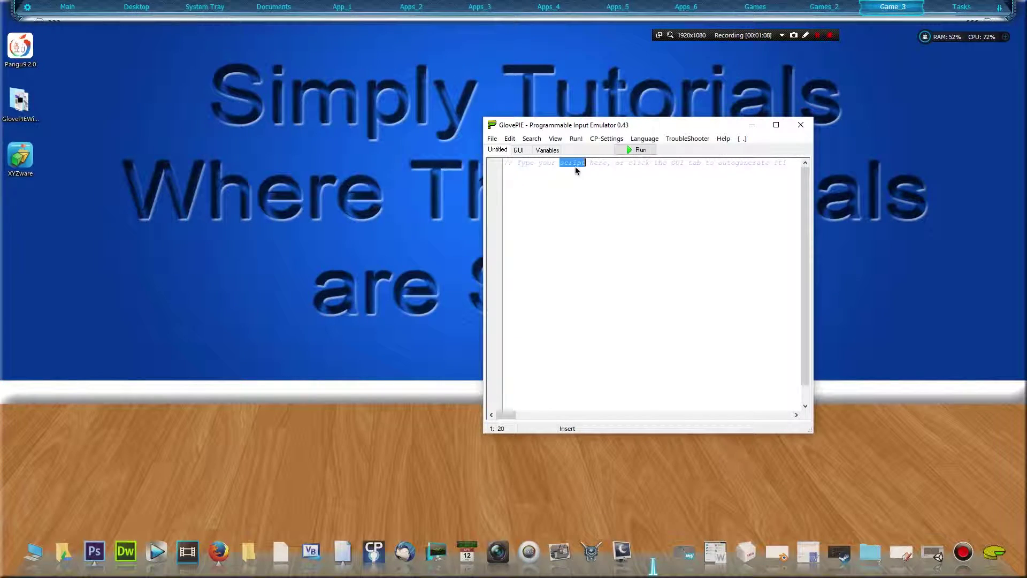
pyautogui.click(575, 166)
pyautogui.press('Delete')
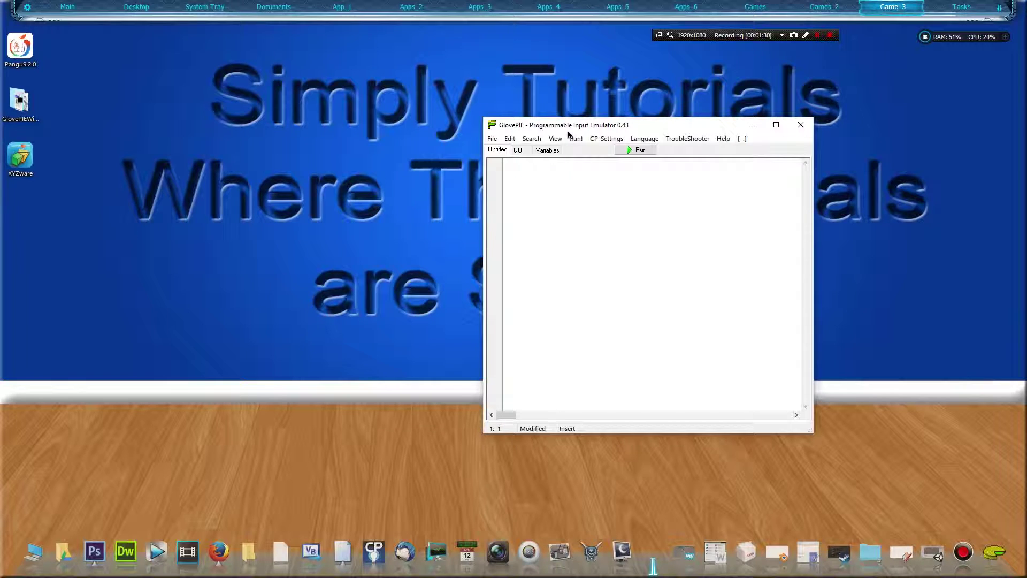
pyautogui.moveTo(572, 125)
pyautogui.mouseDown()
pyautogui.moveTo(660, 117)
pyautogui.moveTo(711, 82)
pyautogui.mouseUp()
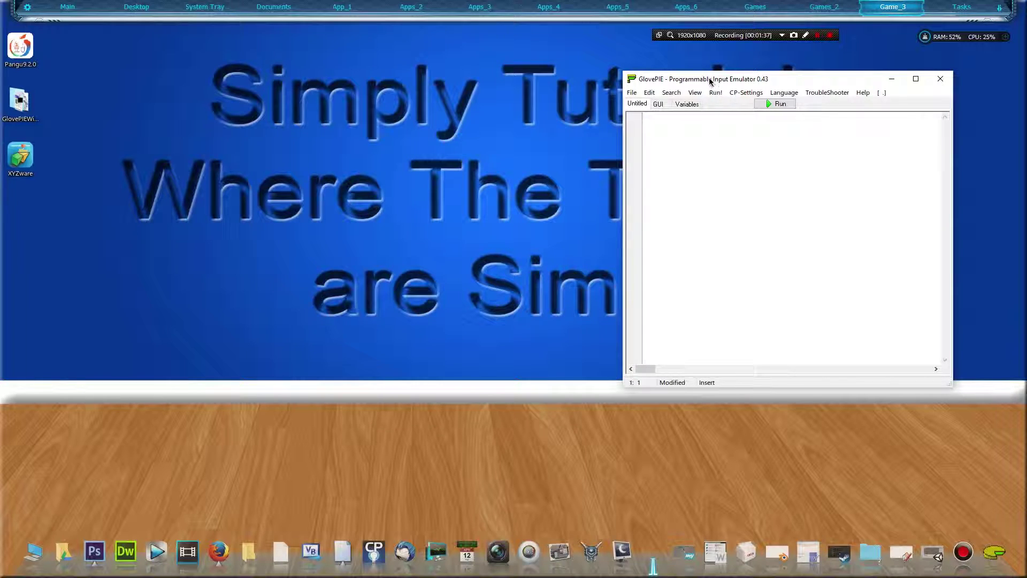
pyautogui.moveTo(748, 80); pyautogui.dragTo(747, 79)
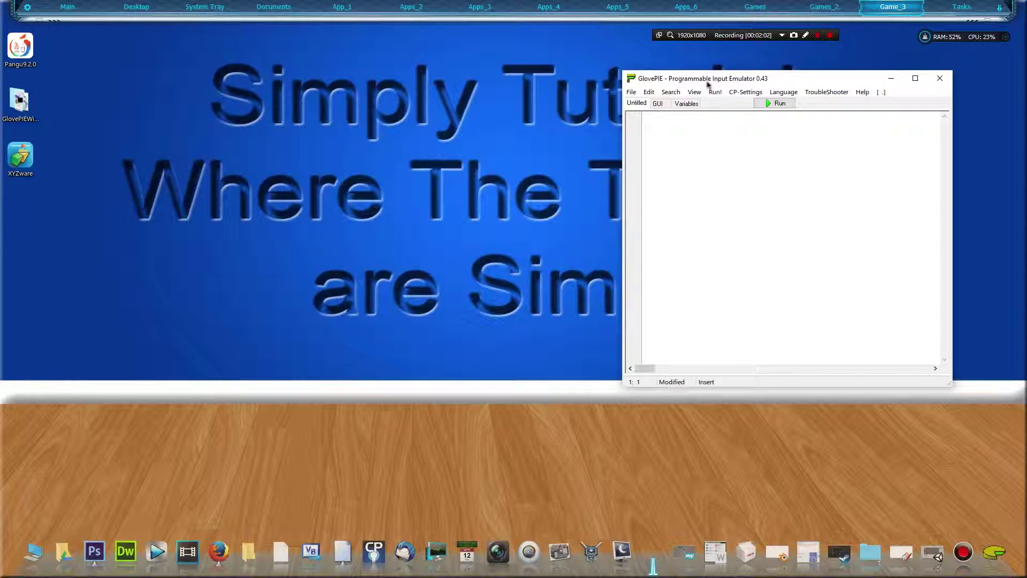
# Enter the line Keyboard1.W = mouse1.Button4 in the script editor, fixing a typo
pyautogui.moveTo(708, 84); pyautogui.dragTo(663, 81)
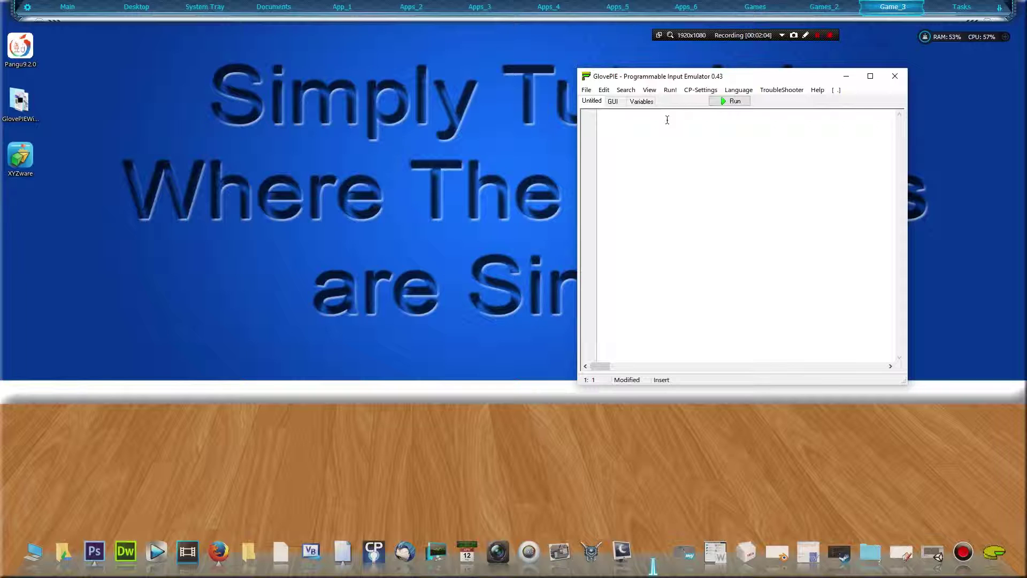
pyautogui.write('k')
pyautogui.press('BackSpace')
pyautogui.write('Keyb')
pyautogui.write('oard1')
pyautogui.write('.')
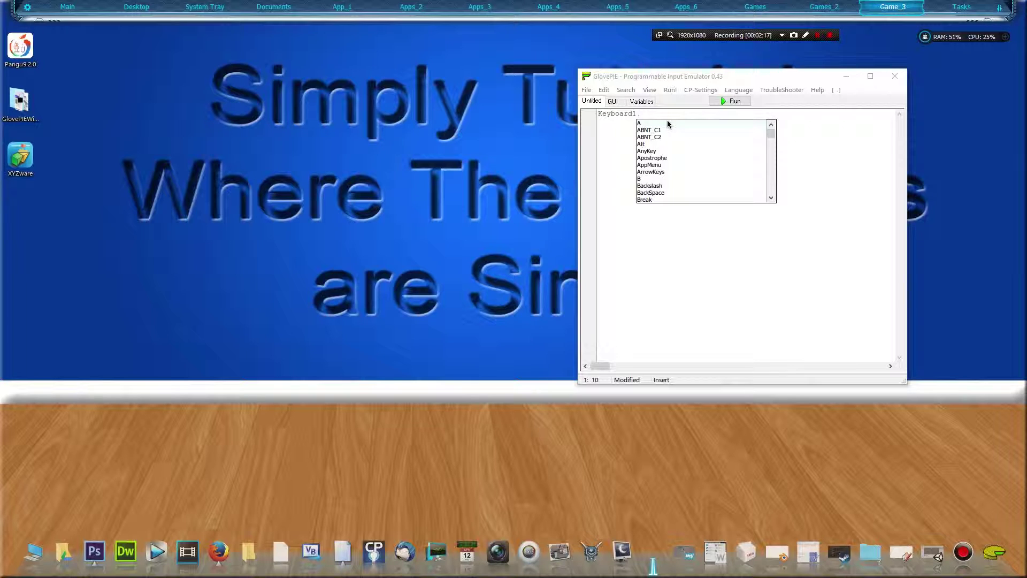
pyautogui.write('W =')
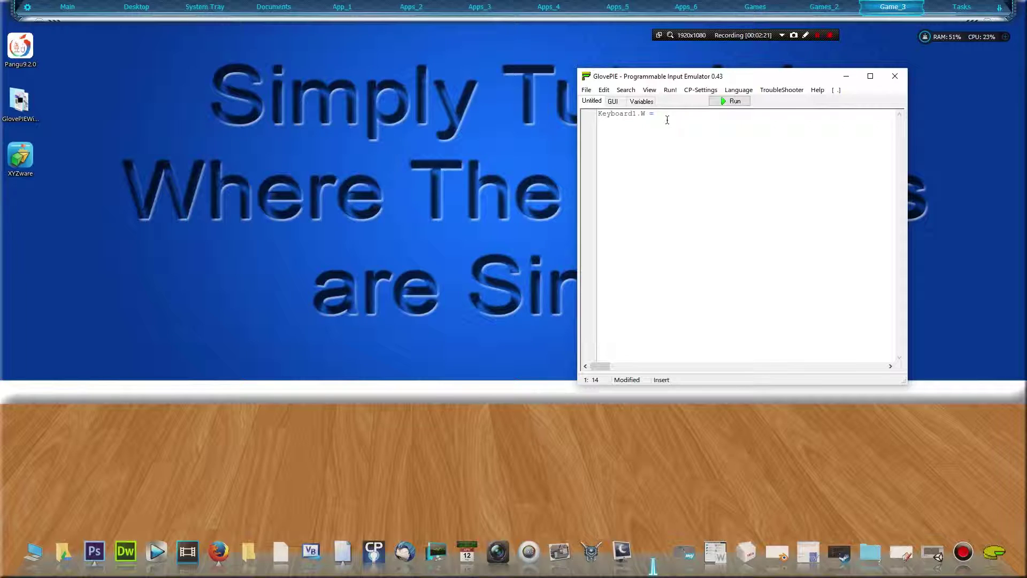
pyautogui.write('  mouse1')
pyautogui.write('.')
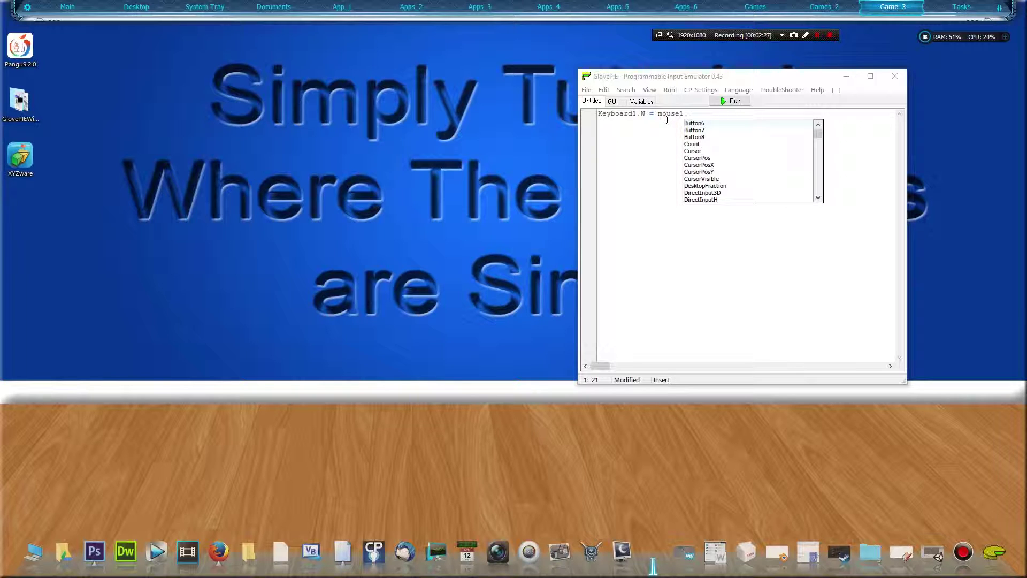
pyautogui.write('Button4')
pyautogui.click(676, 114)
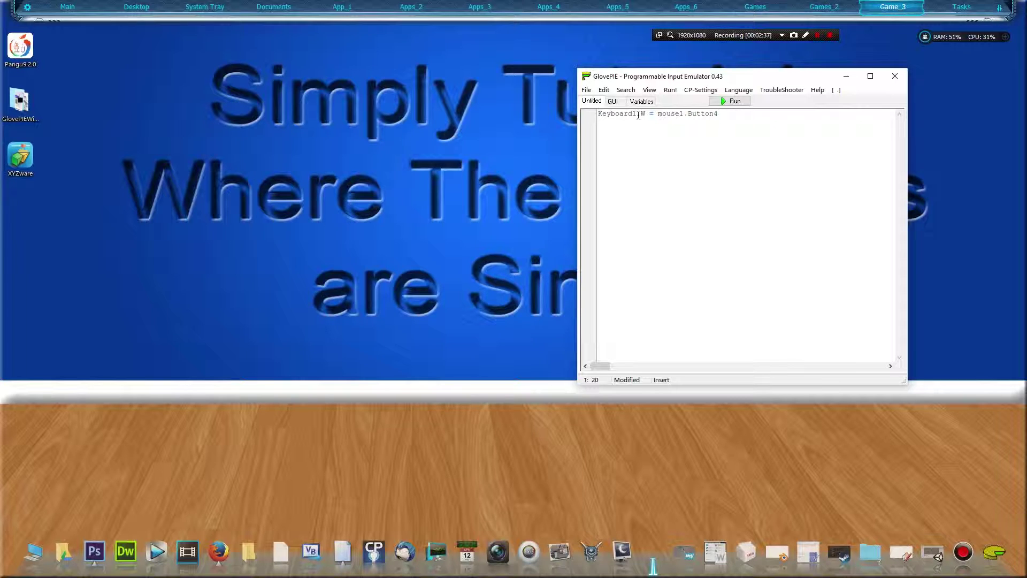
pyautogui.press('super+r')
pyautogui.write('notepad')
# Launch Notepad and run the script to test that mouse button 4 types w's
pyautogui.press('Return')
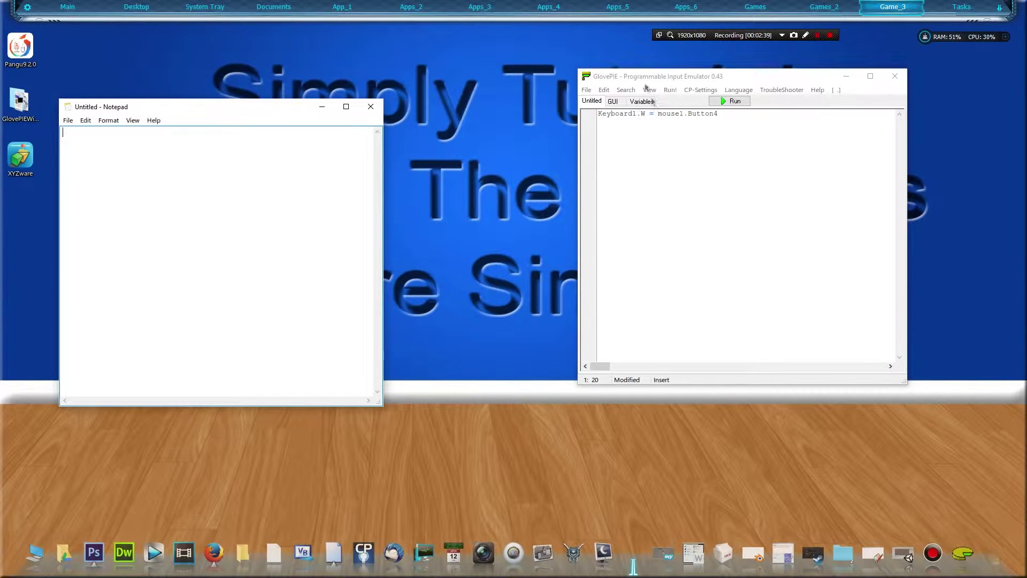
pyautogui.click(734, 101)
pyautogui.click(327, 140)
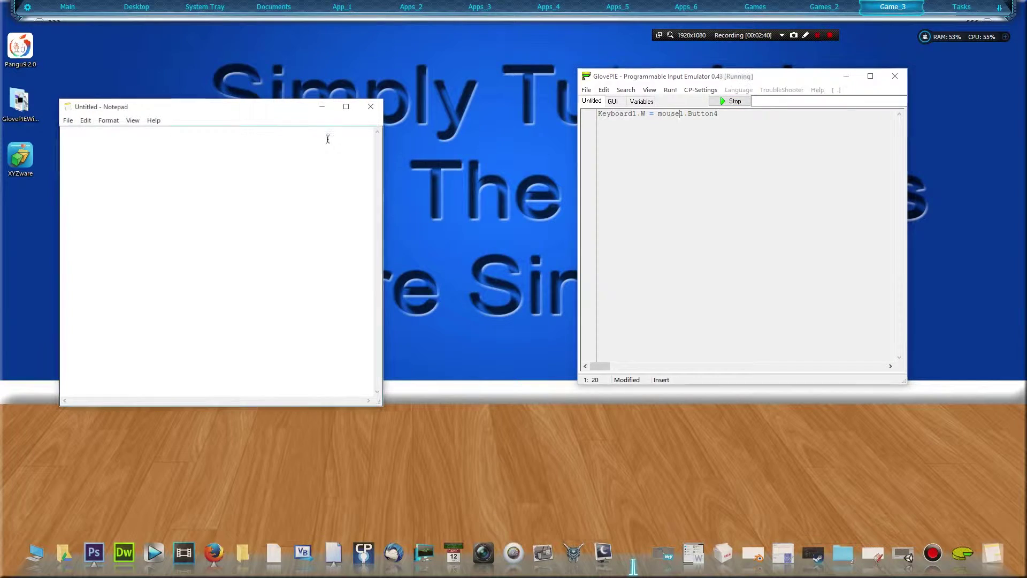
pyautogui.write('www')
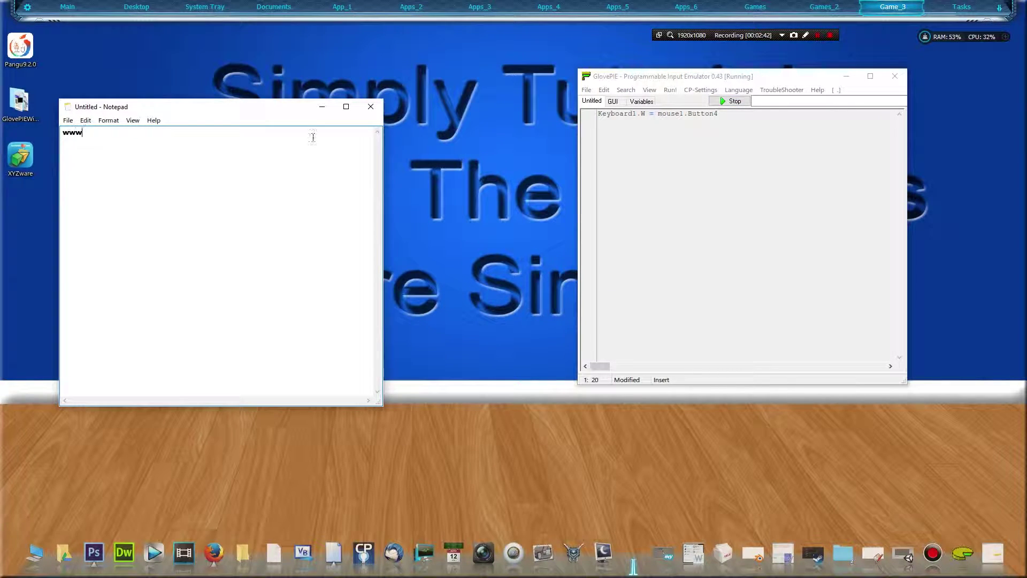
pyautogui.write('wwwwwwwww')
pyautogui.write('wwwwwww')
pyautogui.write('w')
# Stop the script and start a new line below the W mapping
pyautogui.click(731, 102)
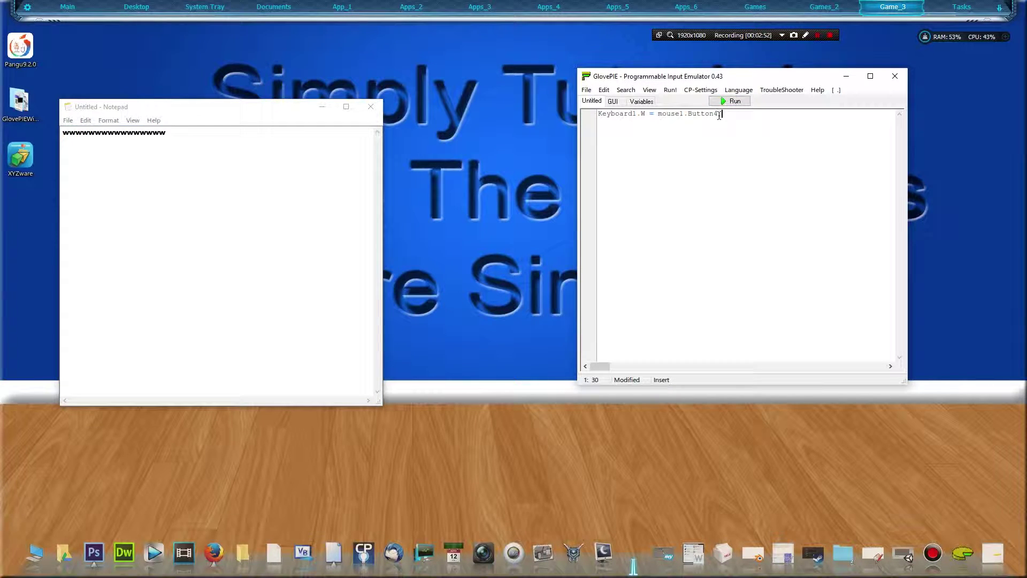
pyautogui.press('Return')
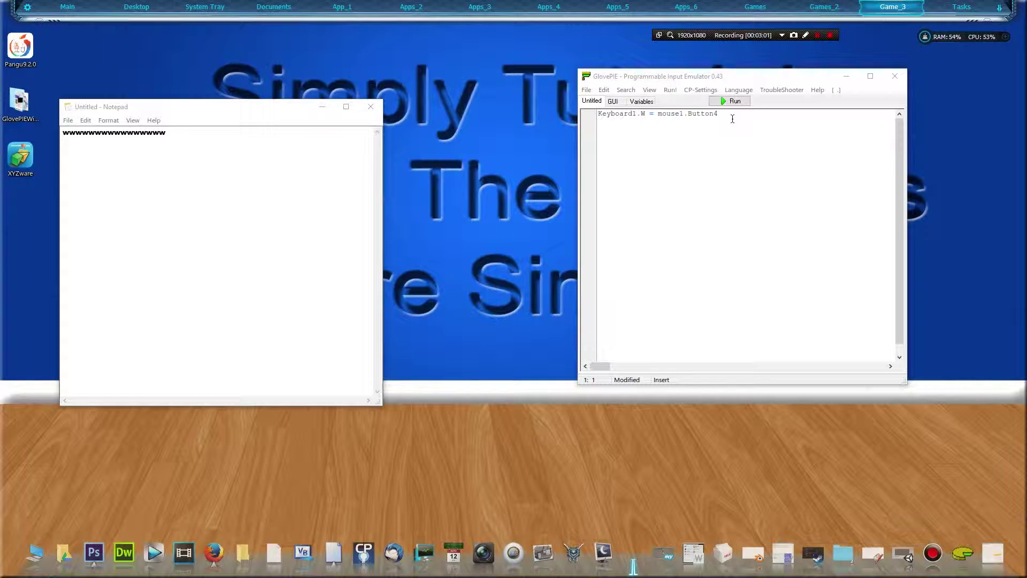
pyautogui.click(749, 115)
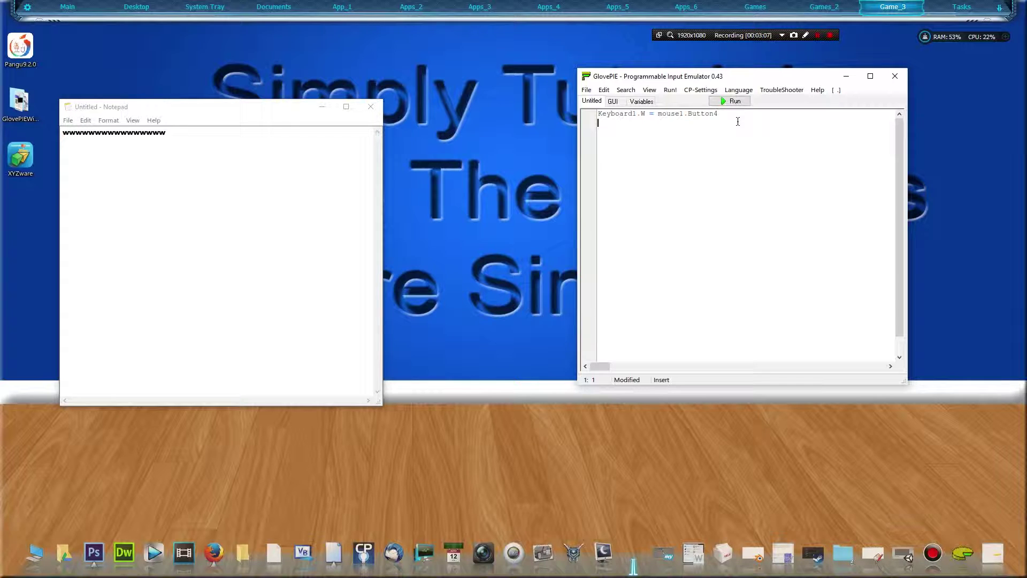
pyautogui.write('Key')
pyautogui.write('board1')
pyautogui.write('.')
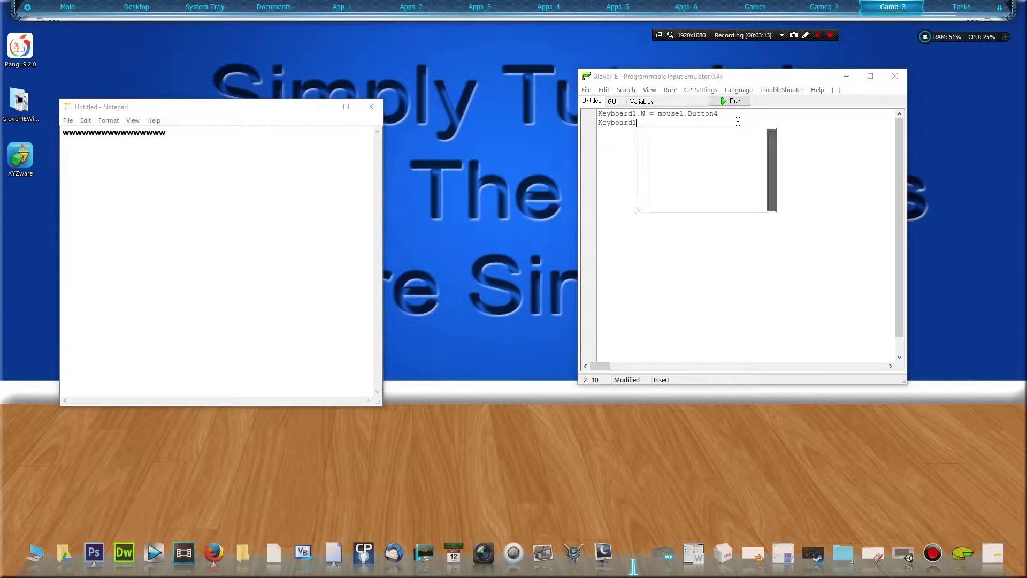
pyautogui.write('.S = ')
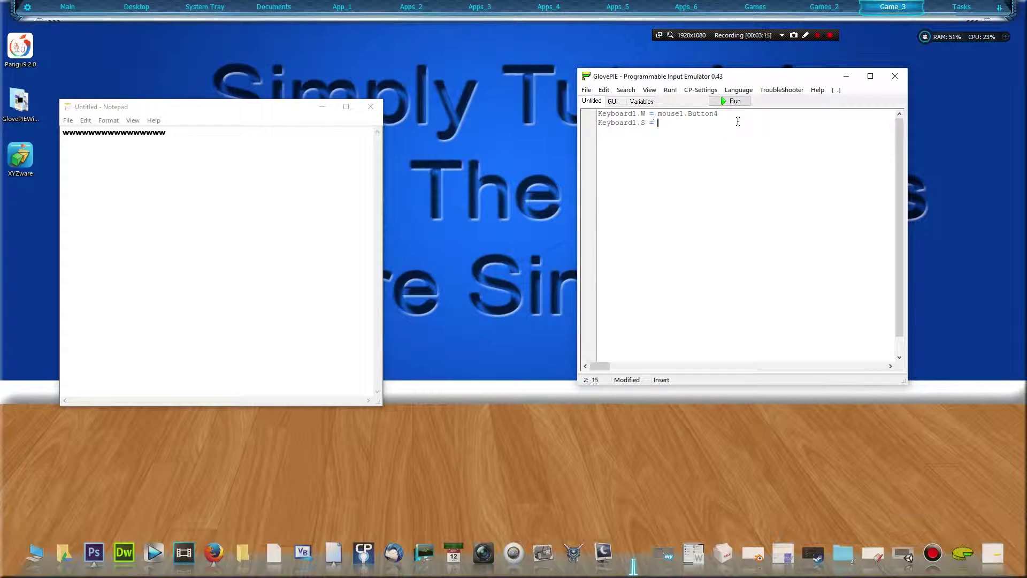
pyautogui.write('mouse1')
pyautogui.write('.Button')
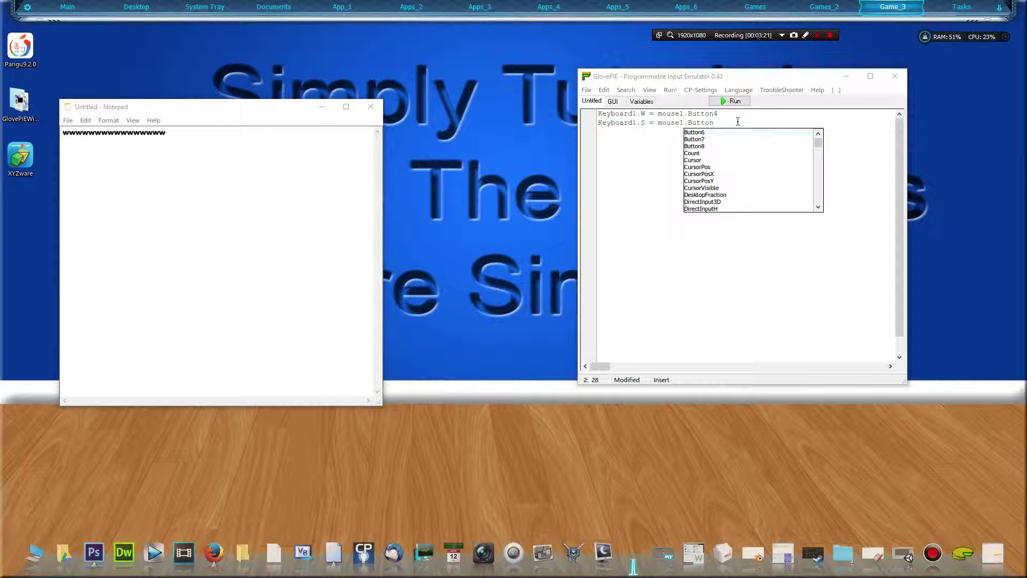
pyautogui.write('5')
# Add Keyboard1.S = mouse1.Button5 and Keyboard1.E = Mouse1.MiddleButton, then run the script
pyautogui.press('Return')
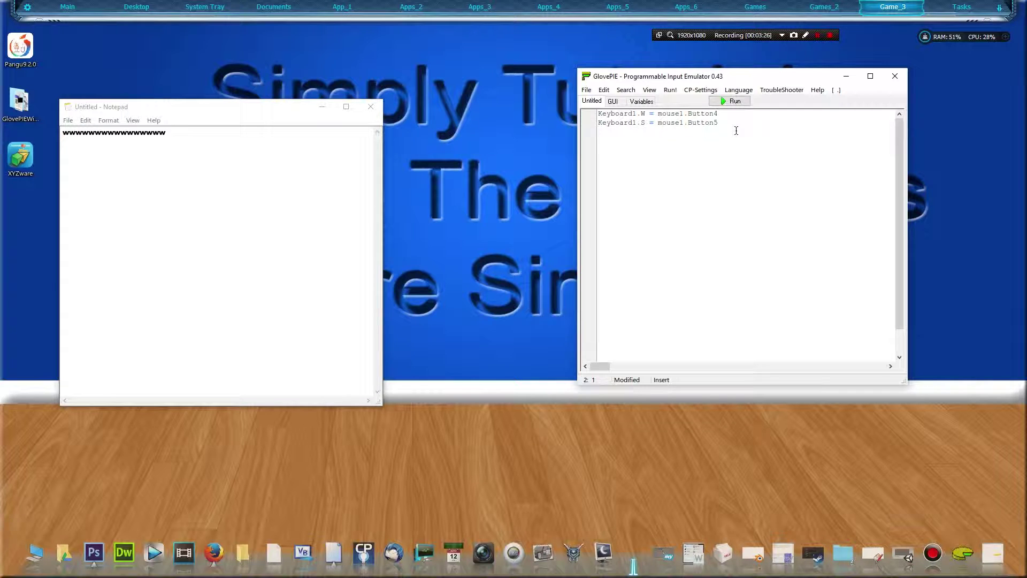
pyautogui.write('Keyb')
pyautogui.write('oard1.')
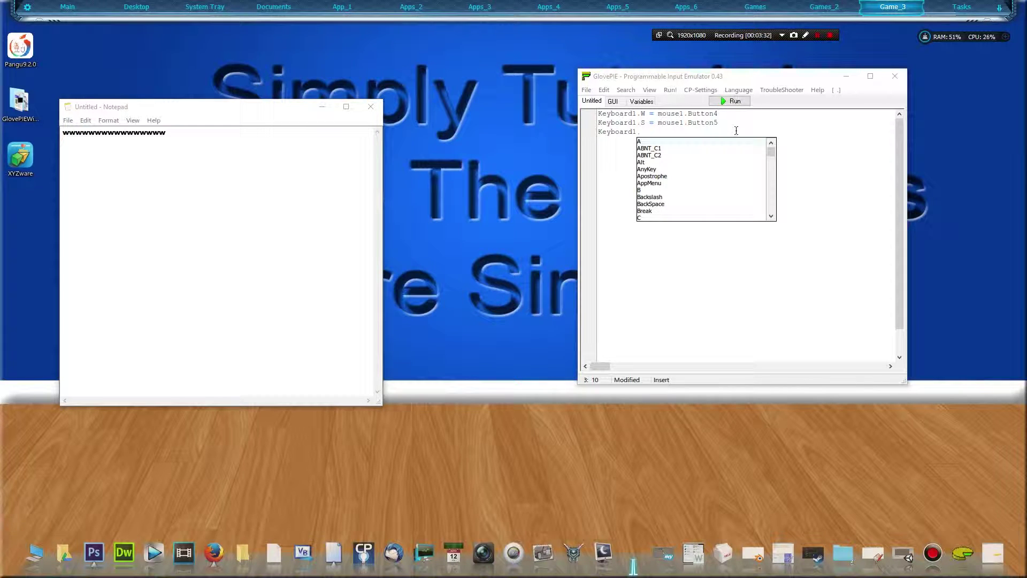
pyautogui.write('E =')
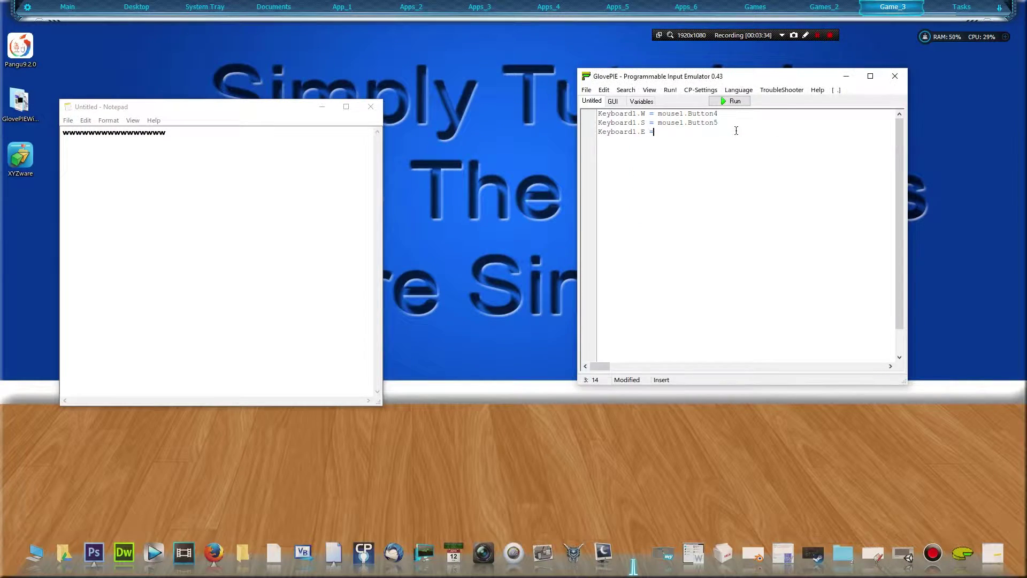
pyautogui.write(' Mouse1')
pyautogui.write('.midd')
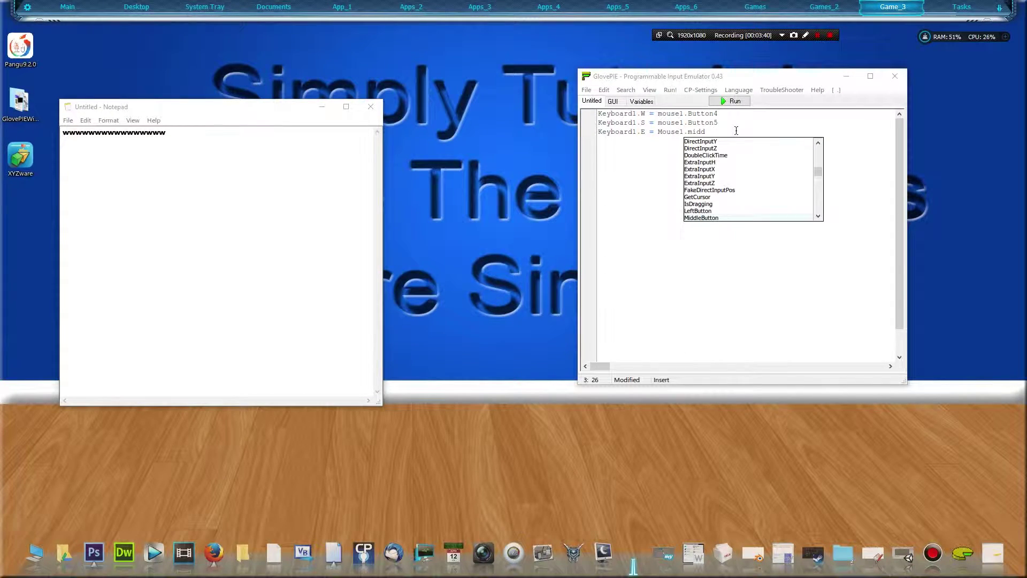
pyautogui.press('Return')
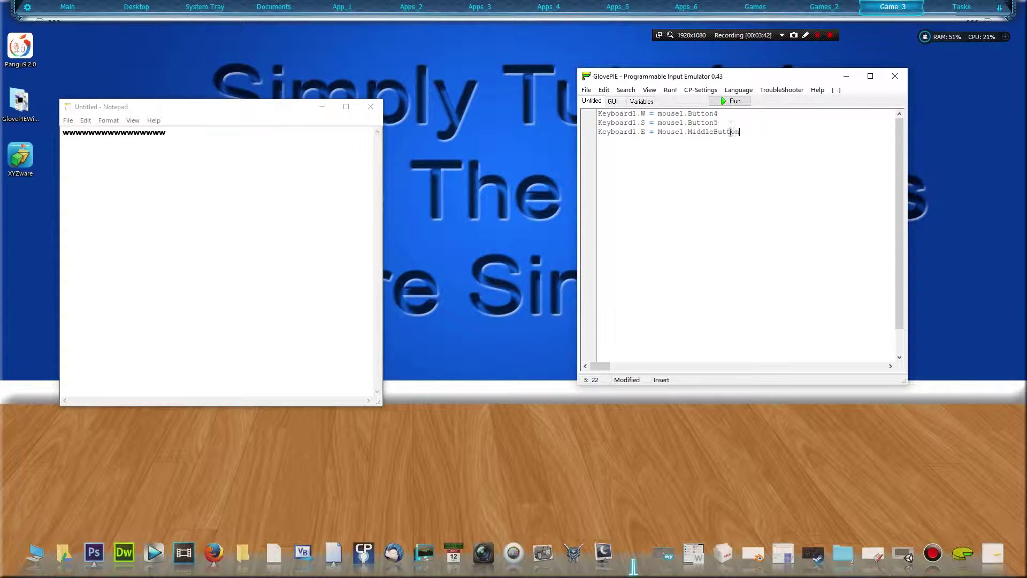
pyautogui.press('Return')
pyautogui.click(736, 101)
pyautogui.click(726, 103)
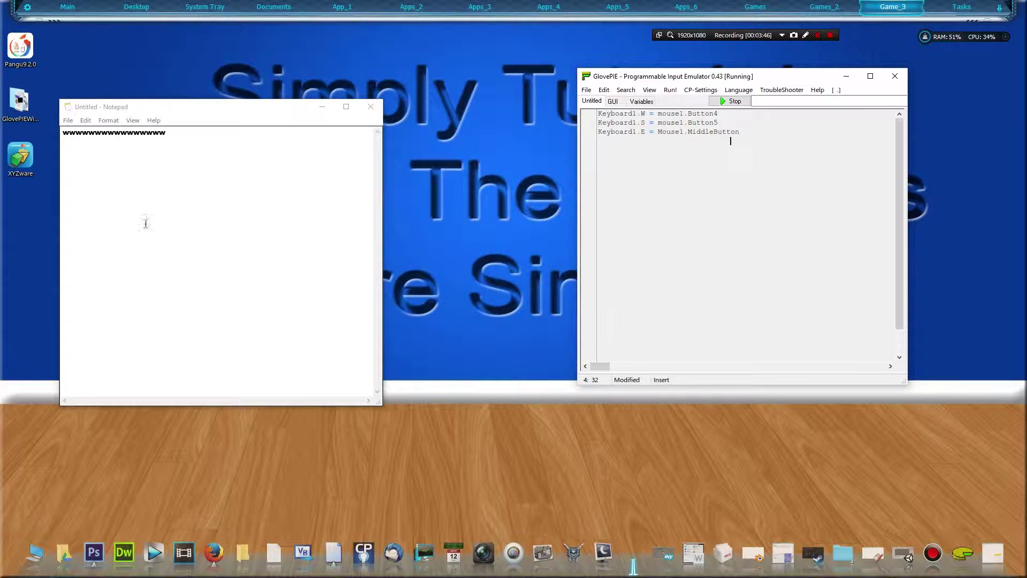
# Clear the old w test text from Notepad before testing the new mappings
pyautogui.click(160, 197)
pyautogui.hotkey('ctrl', 'a')
pyautogui.press('BackSpace')
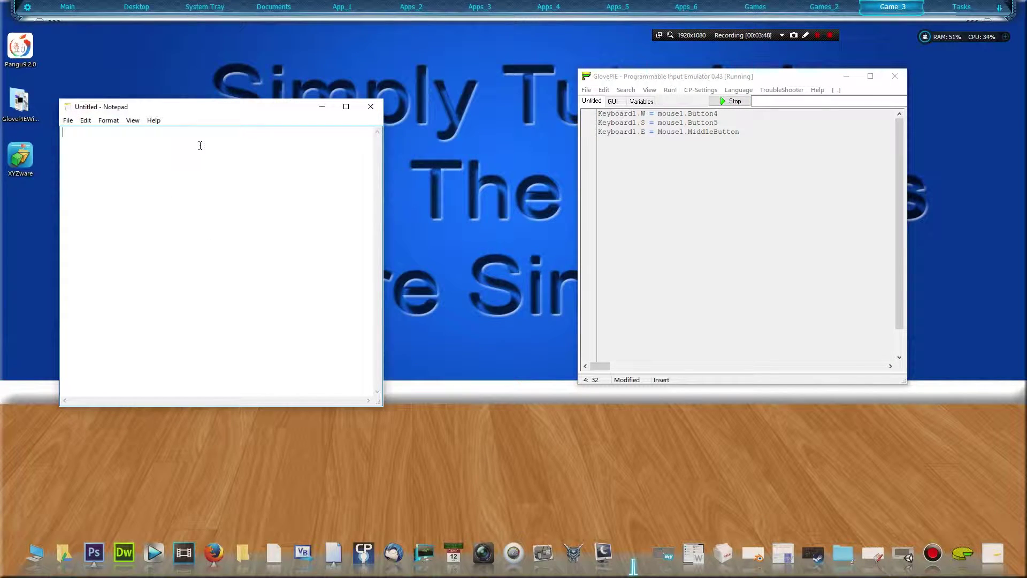
pyautogui.write('w')
pyautogui.write('se')
pyautogui.write('wse')
# Clear the w, s and e test letters from Notepad and stop the script
pyautogui.hotkey('ctrl', 'a')
pyautogui.press('Delete')
pyautogui.click(735, 103)
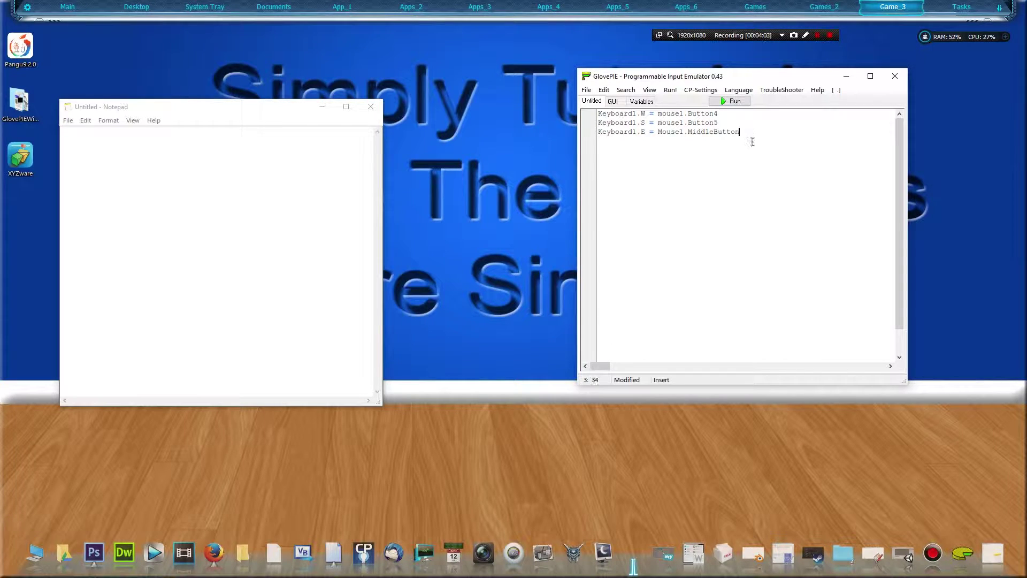
# Duplicate the Keyboard1.S = mouse1.Button5 line as a fourth script line
pyautogui.click(726, 122)
pyautogui.moveTo(725, 122); pyautogui.dragTo(599, 122)
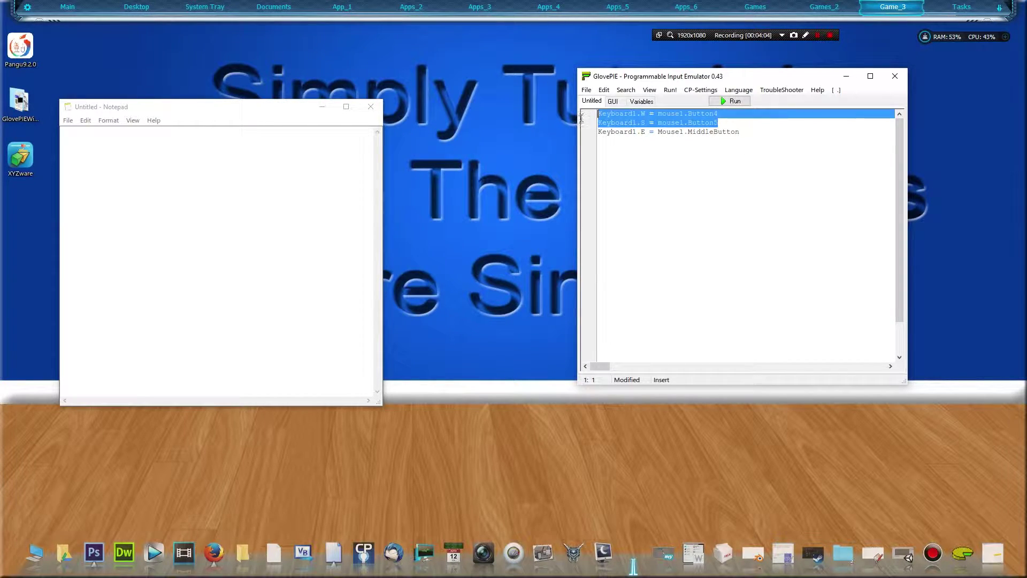
pyautogui.rightClick(634, 125)
pyautogui.click(653, 156)
pyautogui.click(745, 131)
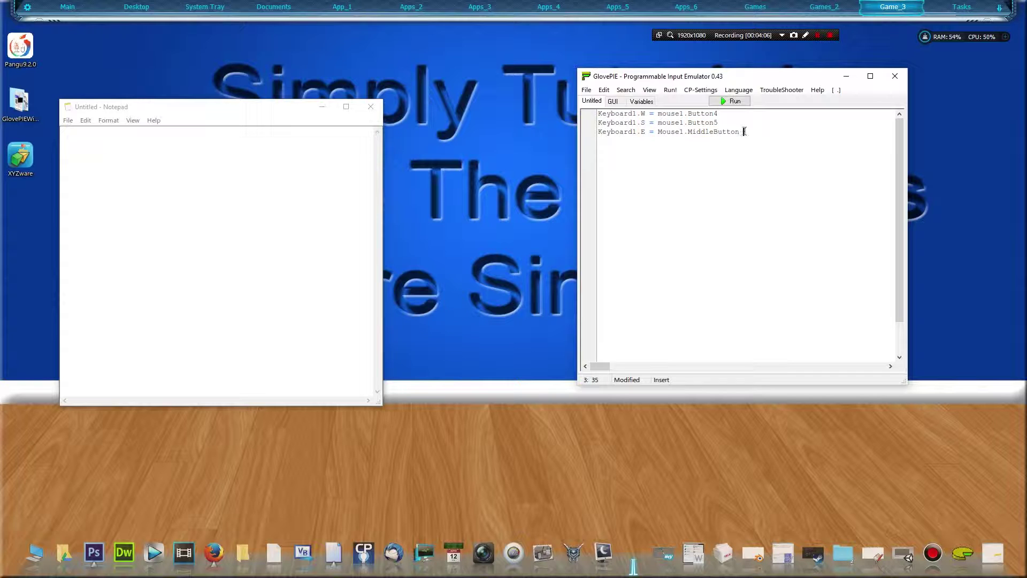
pyautogui.hotkey('ctrl', 'v')
# Change line 4 to mouse1.Button2, test that it types s's in Notepad, then stop
pyautogui.click(715, 140)
pyautogui.write('2')
pyautogui.click(729, 102)
pyautogui.click(131, 173)
pyautogui.write('s')
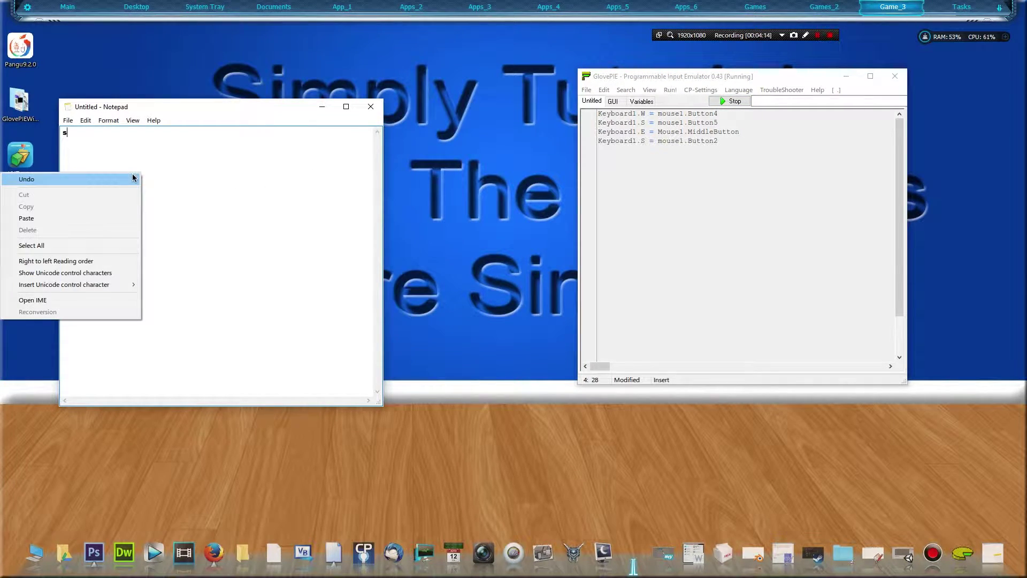
pyautogui.write('ss')
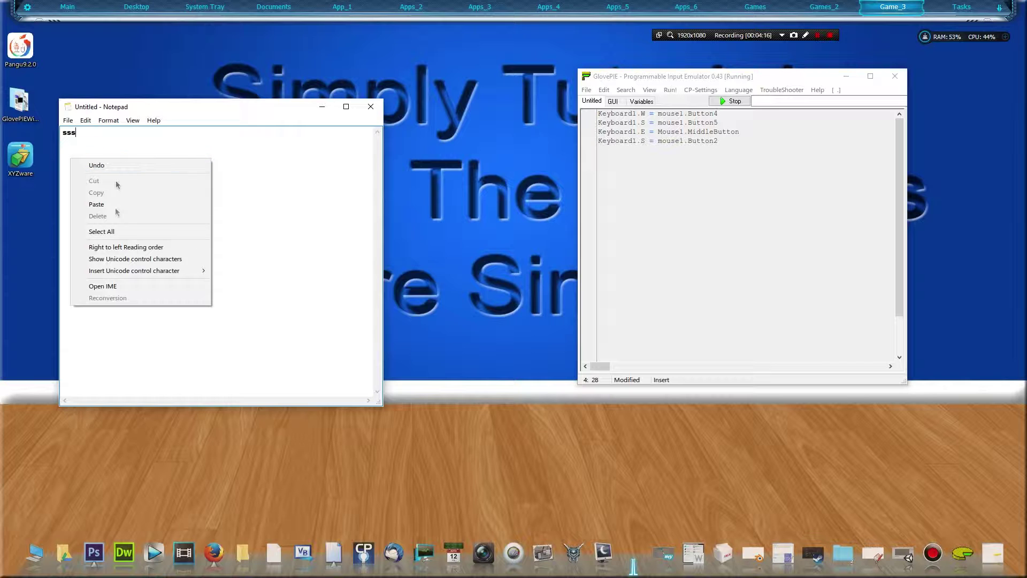
pyautogui.click(729, 101)
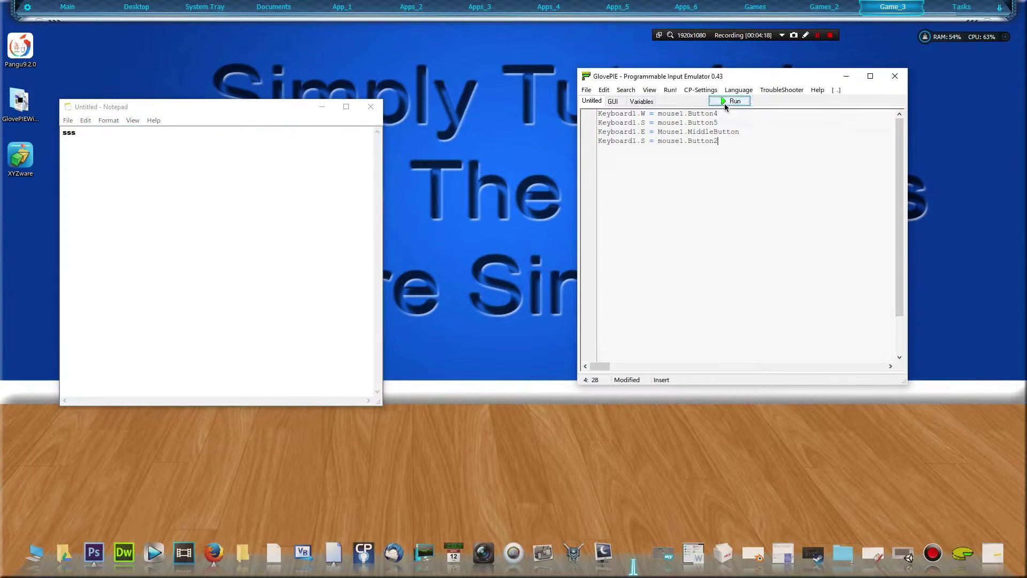
# Change line 4's key from S to R, confirm right-click types r's in Notepad, then stop
pyautogui.doubleClick(642, 141)
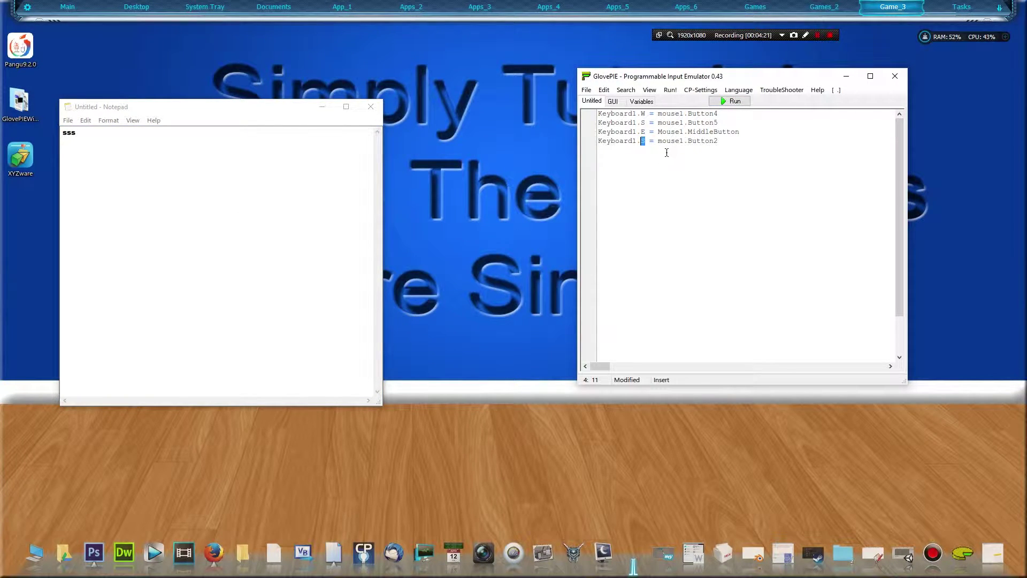
pyautogui.write('R')
pyautogui.click(735, 102)
pyautogui.click(236, 169)
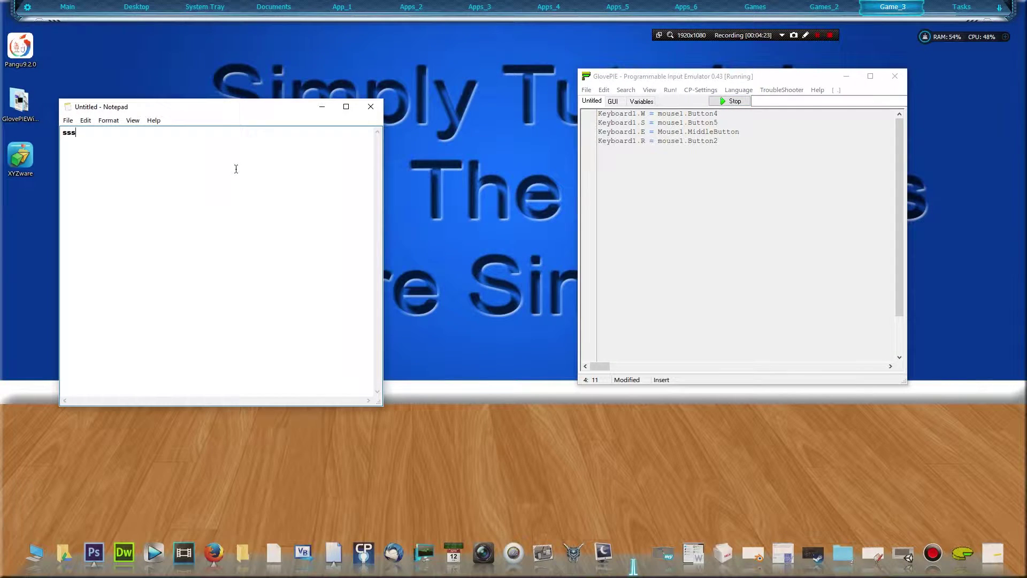
pyautogui.write('rrrrrrrr')
pyautogui.write('rr')
pyautogui.click(732, 103)
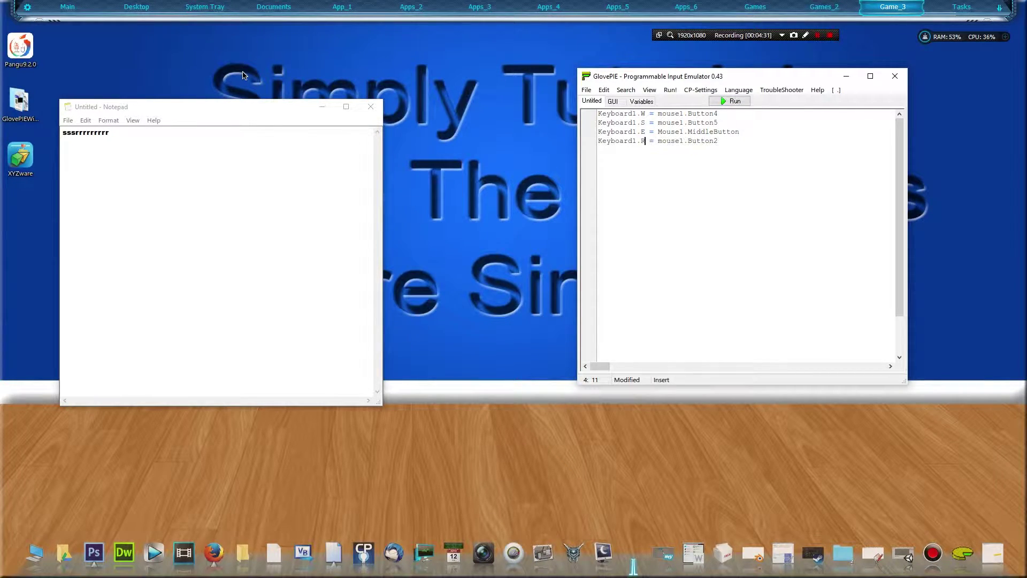
# Drag the GlovePIE window left toward centre, briefly selecting all text in Notepad and the script
pyautogui.click(192, 145)
pyautogui.hotkey('ctrl', 'a')
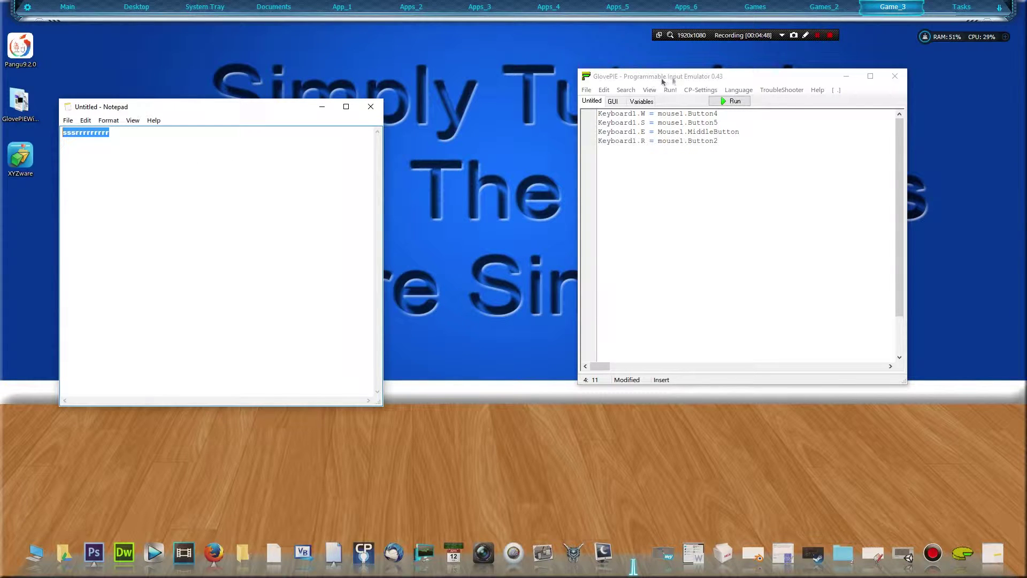
pyautogui.moveTo(662, 77); pyautogui.dragTo(549, 82)
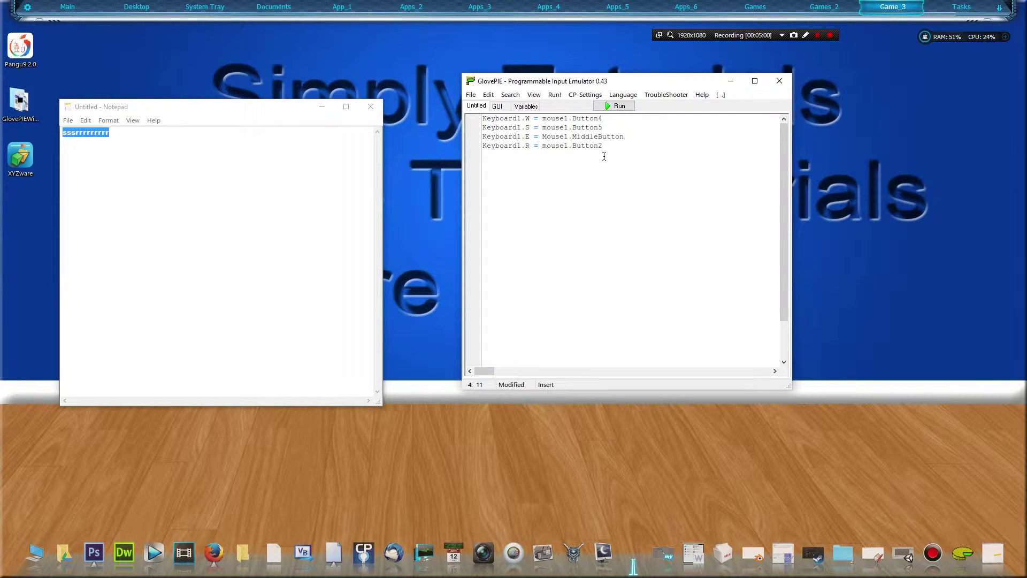
pyautogui.hotkey('ctrl', 'a')
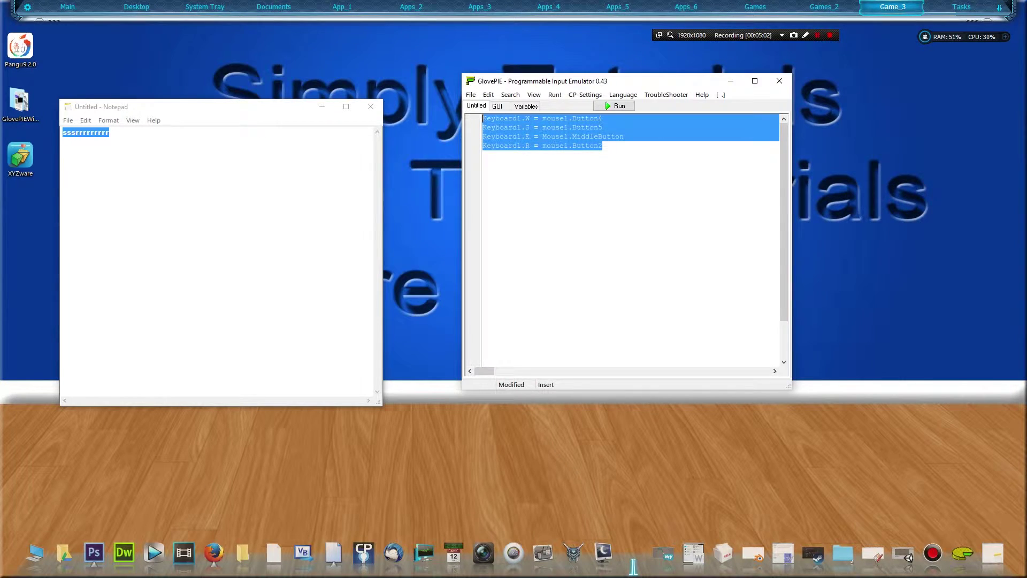
pyautogui.click(621, 158)
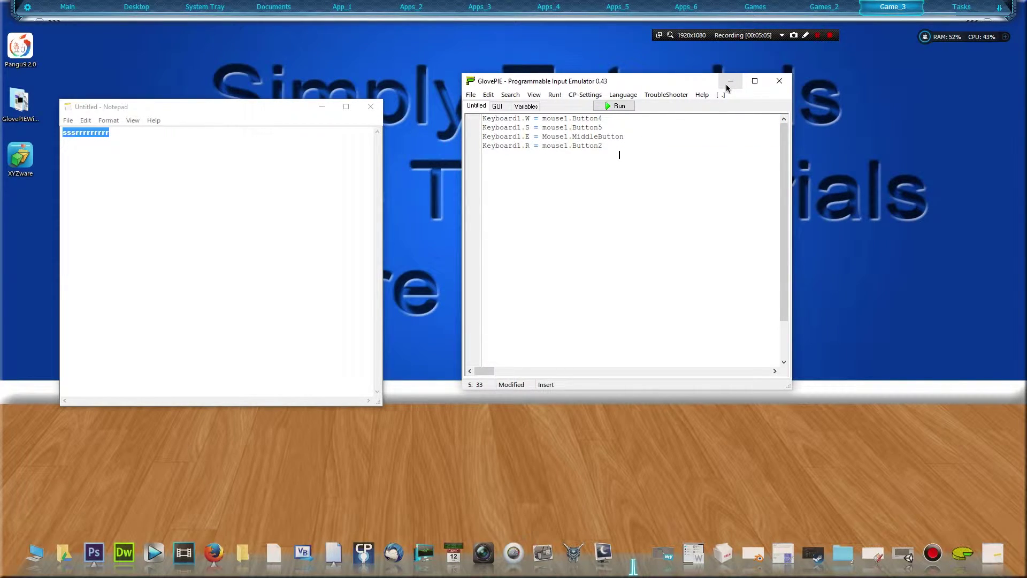
# Close Notepad choosing Don't Save, then drag the GlovePIE window to the right
pyautogui.click(370, 106)
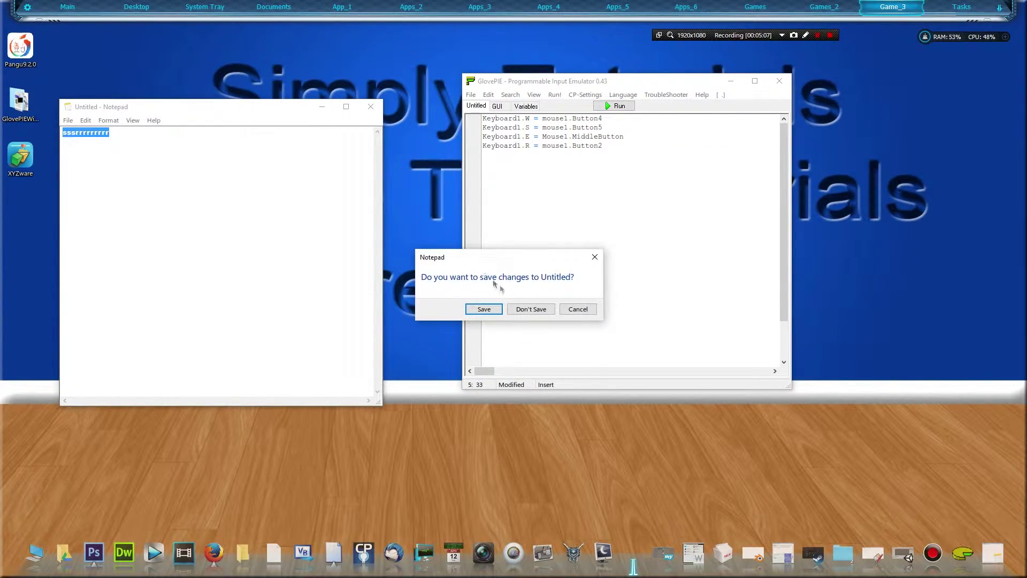
pyautogui.click(531, 309)
pyautogui.moveTo(540, 80); pyautogui.dragTo(663, 138)
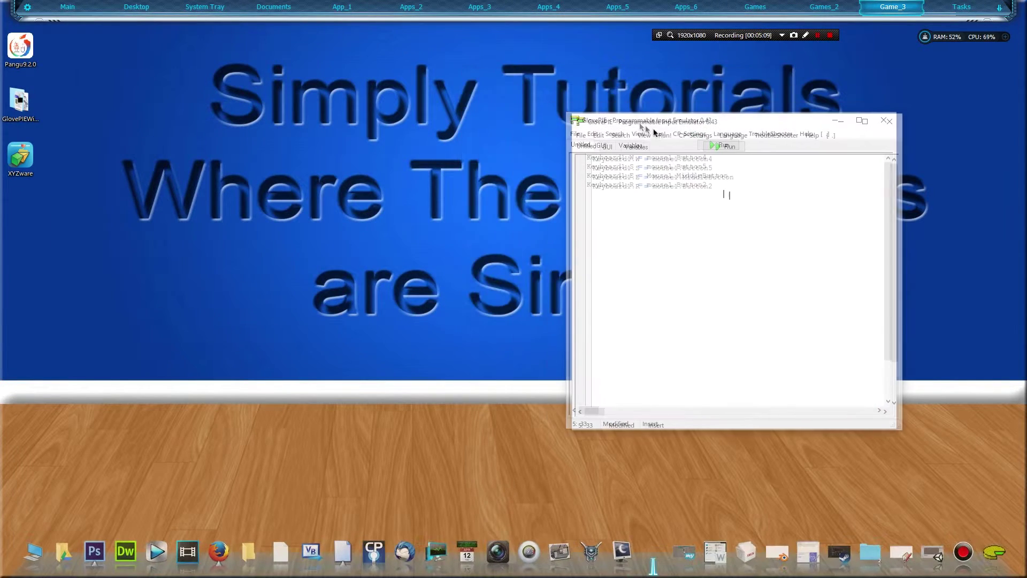